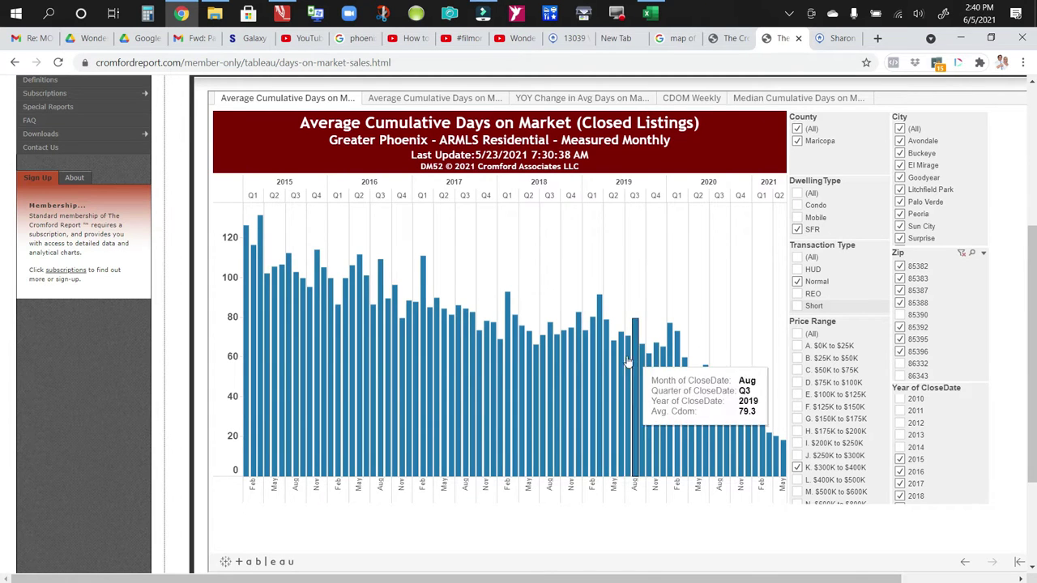
# Step: Examine the Average Cumulative Days on Market chart for closed listings, including its dwelling type, transaction type and price range filters
pyautogui.scroll(3, 124, 213)
pyautogui.scroll(1, 123, 213)
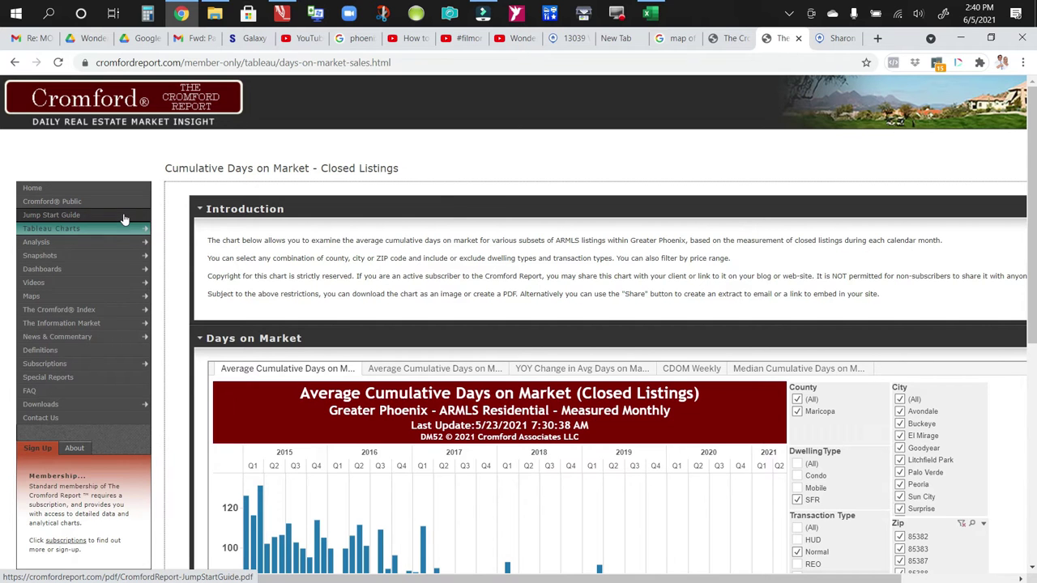
pyautogui.scroll(-2, 798, 348)
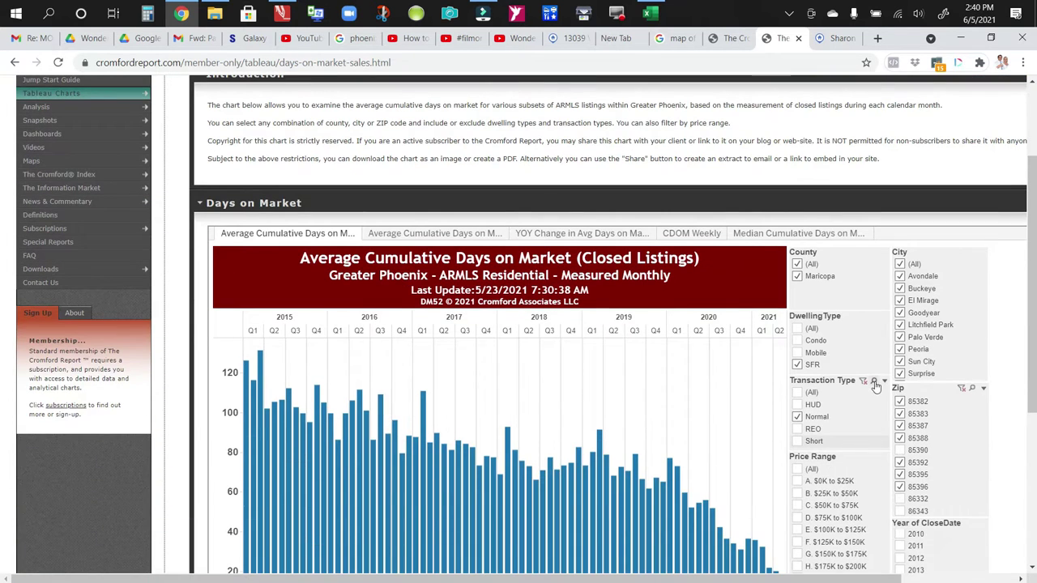
pyautogui.scroll(2, 322, 196)
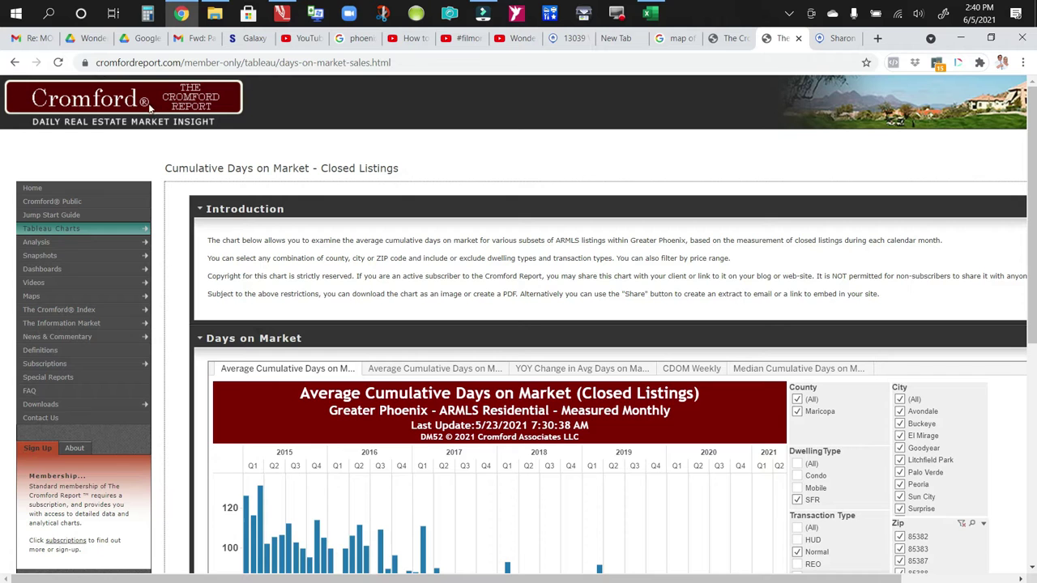
pyautogui.scroll(-3, 907, 214)
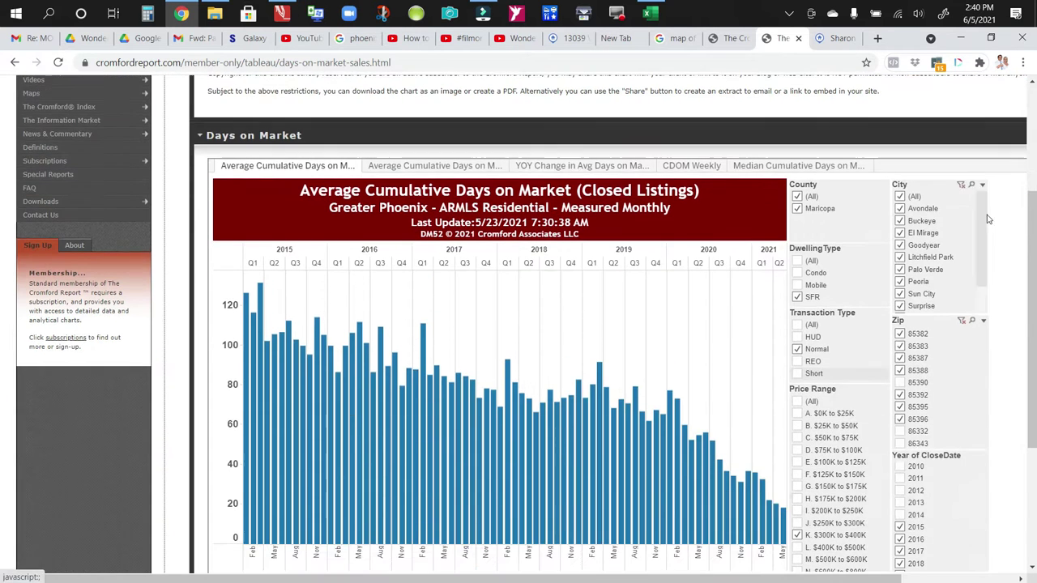
pyautogui.scroll(-2, 1010, 273)
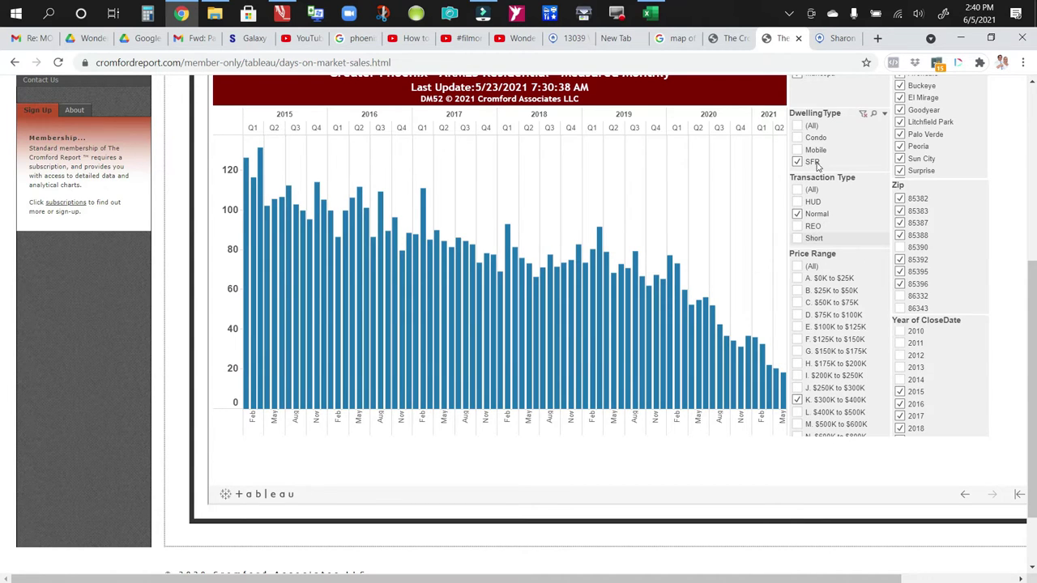
pyautogui.moveTo(729, 382)
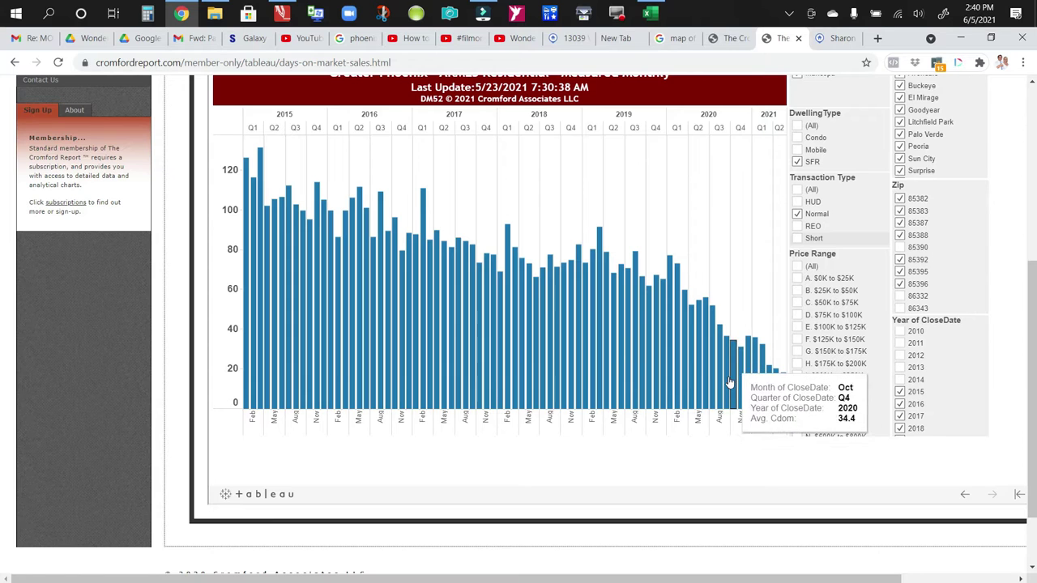
# Step: Switch to the Flexmls saved search and look through the selected closed listings from first to last
pyautogui.click(834, 38)
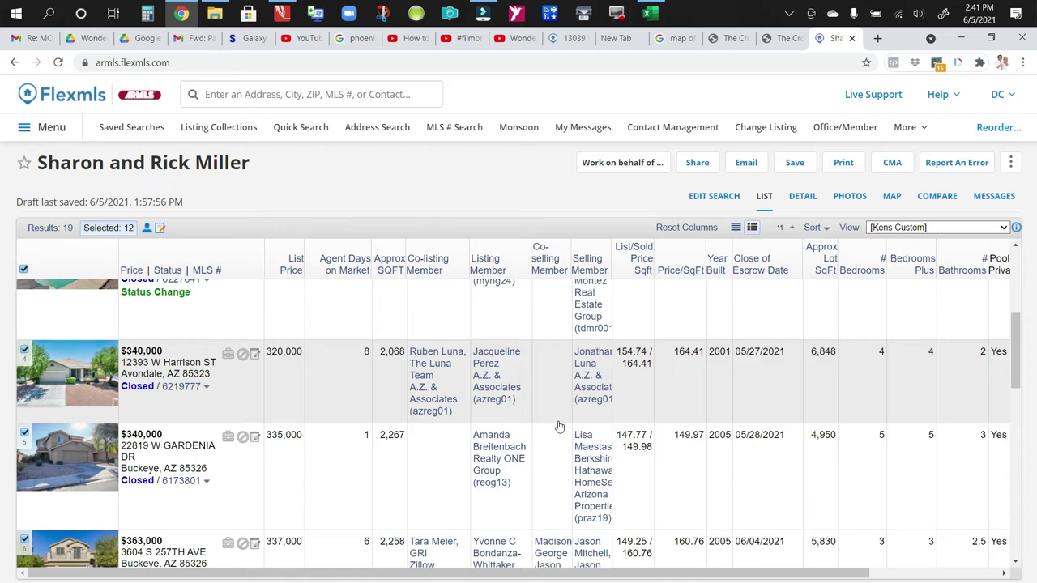
pyautogui.scroll(-5, 527, 430)
pyautogui.scroll(-5, 512, 435)
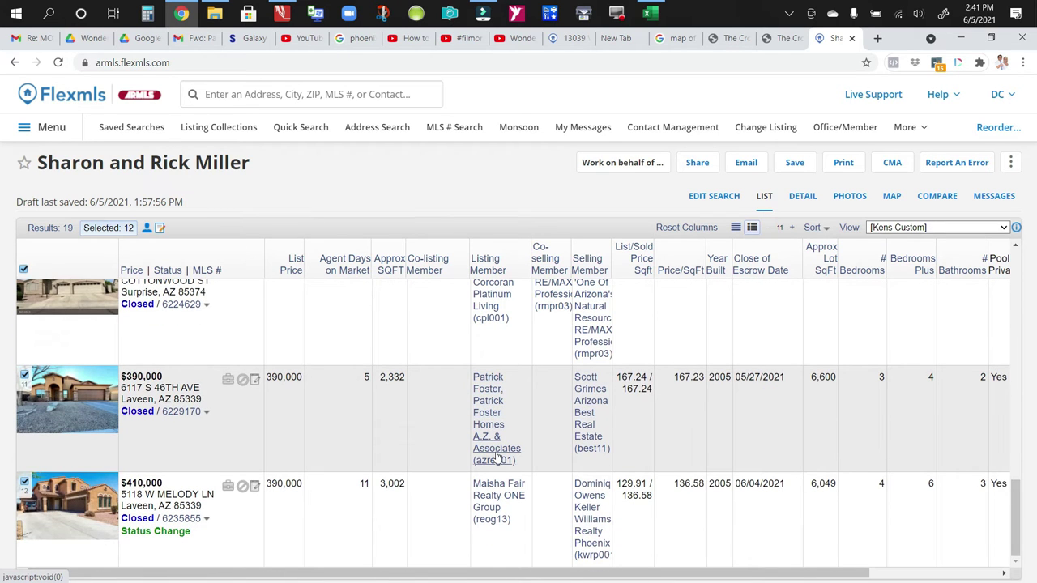
pyautogui.scroll(10, 497, 458)
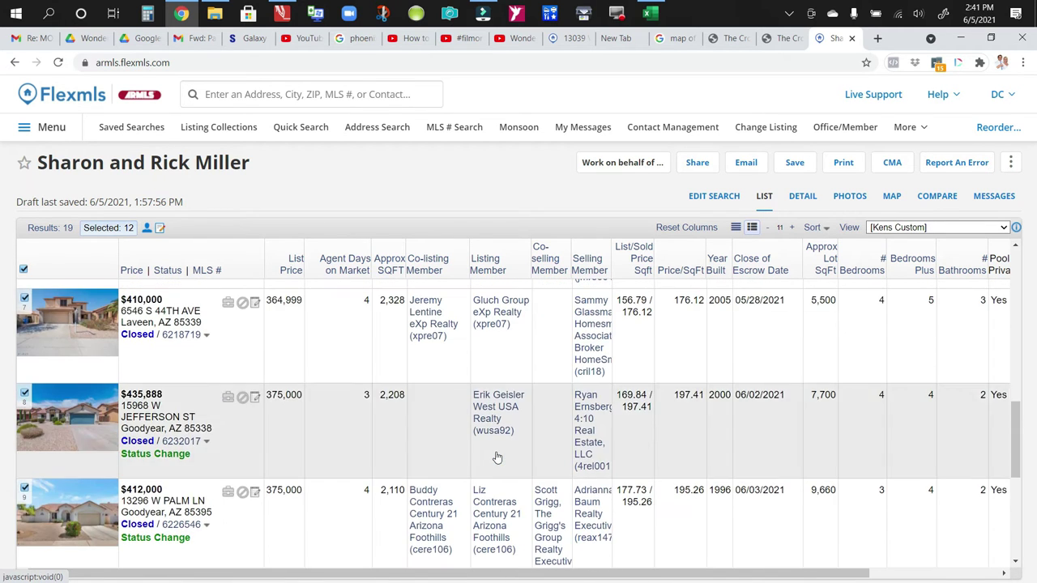
pyautogui.scroll(3, 497, 458)
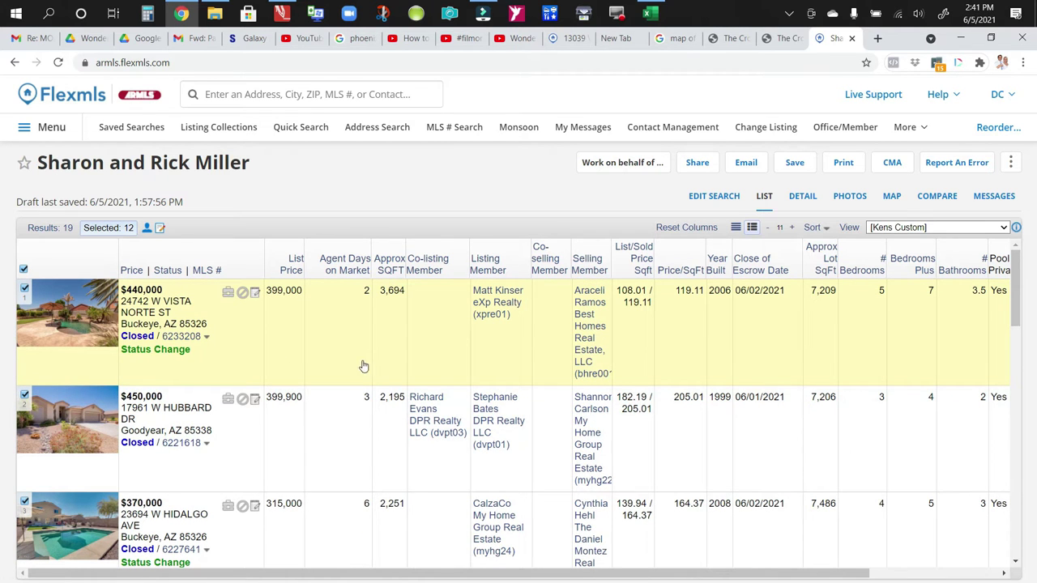
pyautogui.scroll(-3, 554, 444)
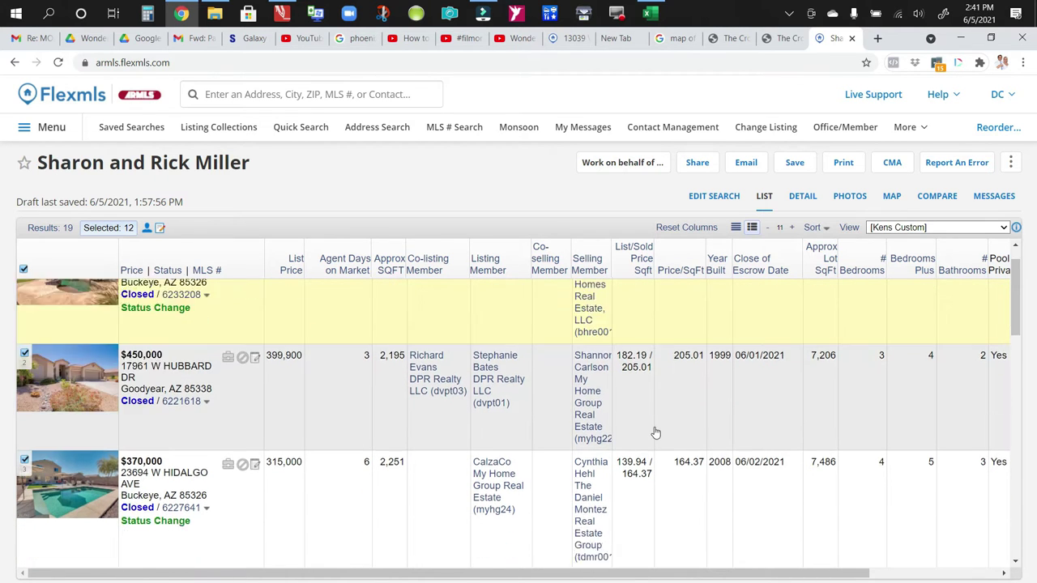
pyautogui.scroll(3, 628, 432)
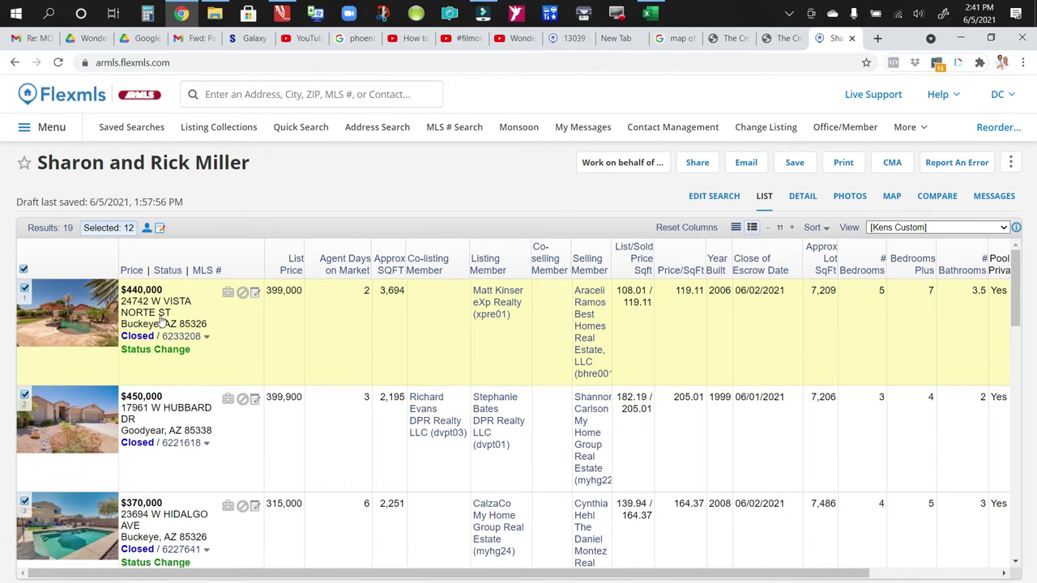
# Step: Review the sold prices and cities of the closed listings down the results list
pyautogui.scroll(-6, 150, 405)
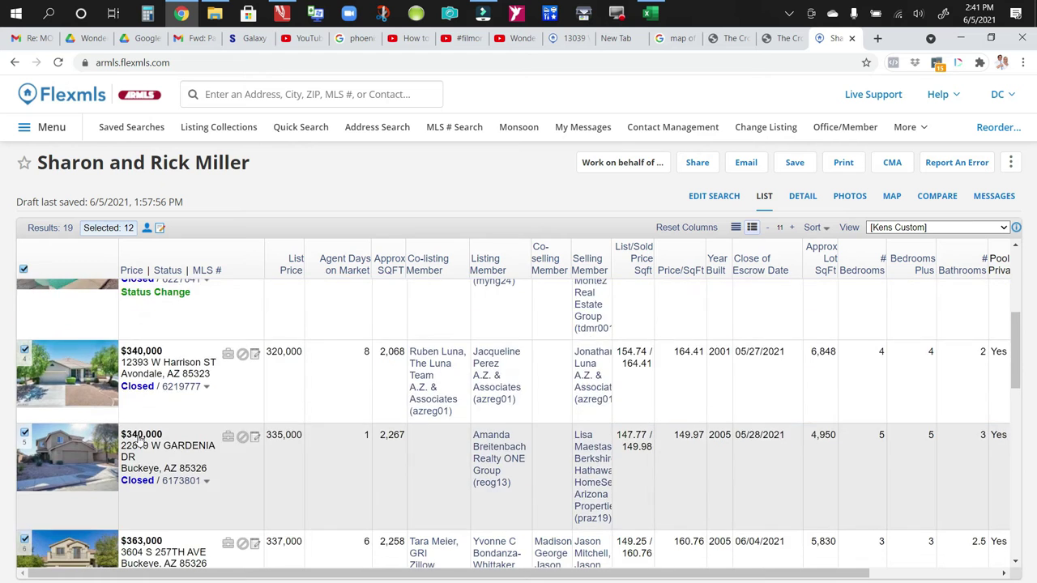
pyautogui.scroll(-6, 139, 441)
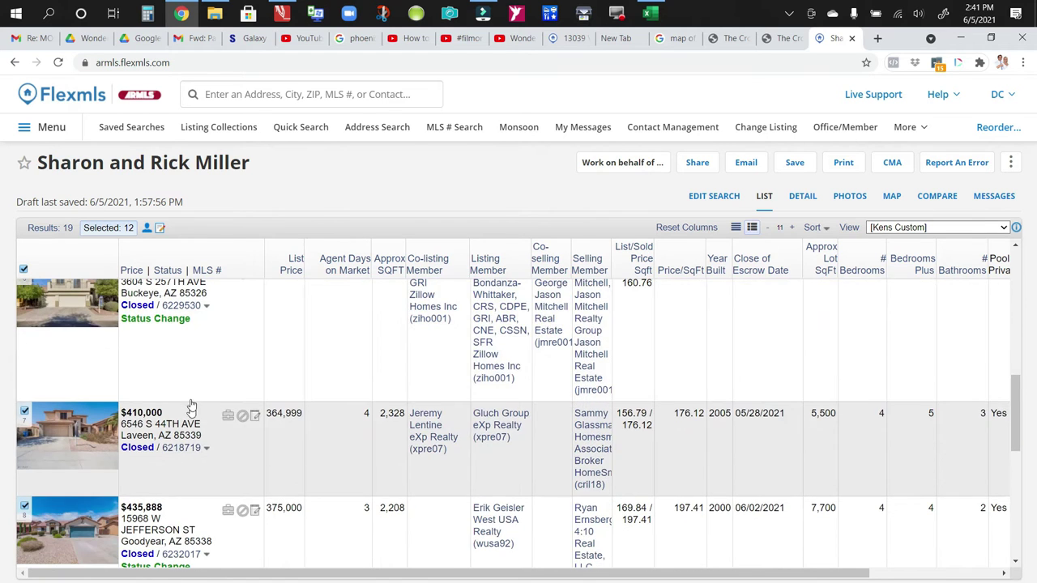
pyautogui.scroll(-3, 190, 405)
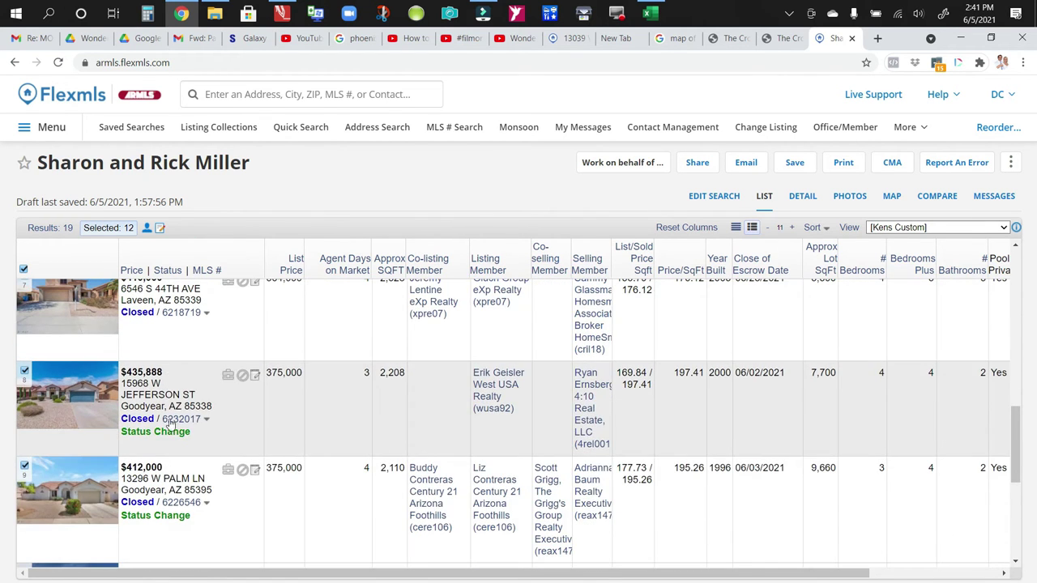
pyautogui.scroll(-3, 170, 427)
# Step: Compare the list prices and agent days on market across the closed listings
pyautogui.scroll(10, 361, 396)
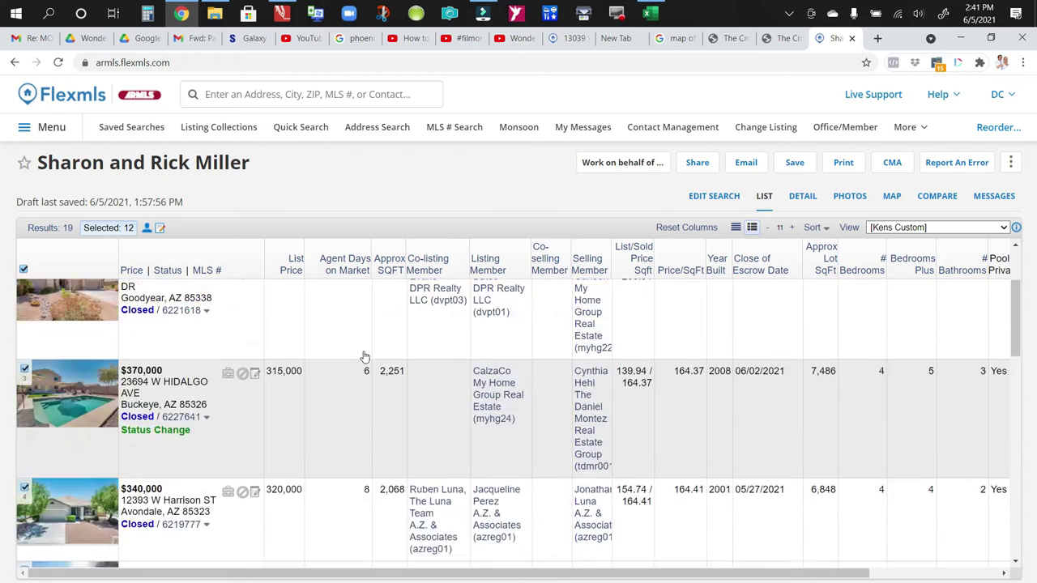
pyautogui.scroll(3, 359, 354)
pyautogui.scroll(-3, 335, 432)
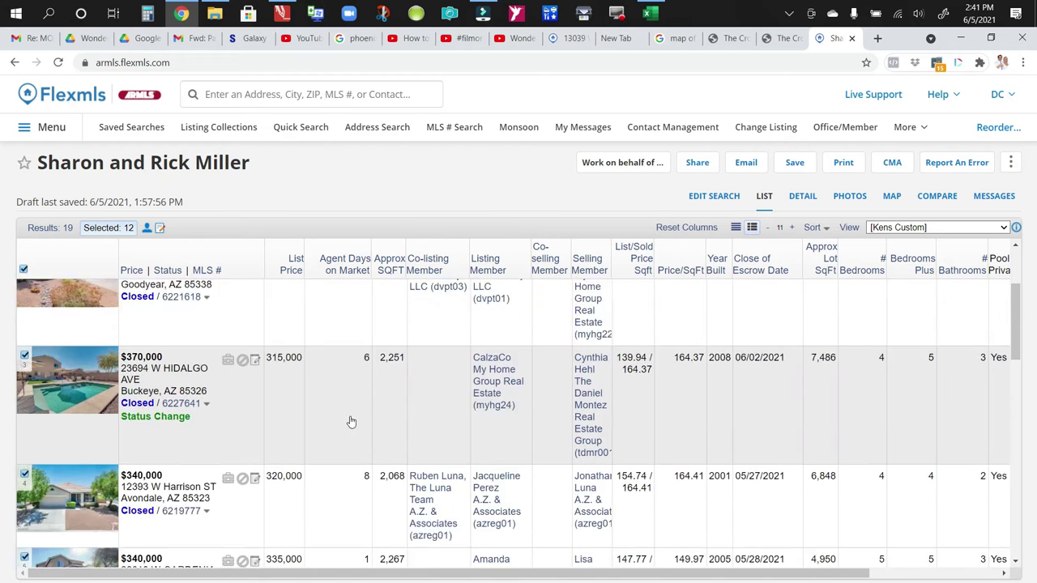
pyautogui.scroll(-10, 349, 423)
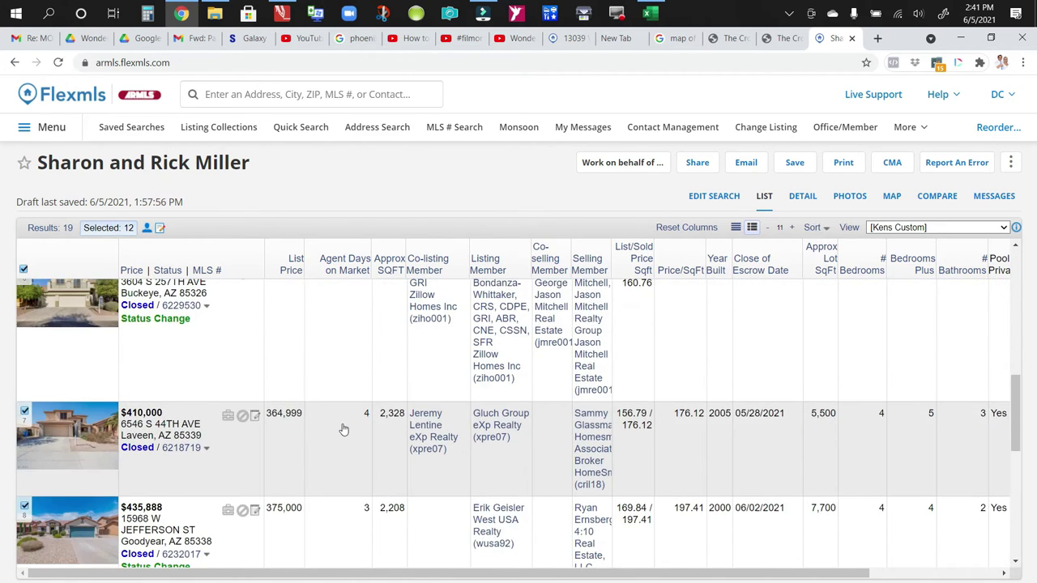
pyautogui.scroll(-5, 343, 430)
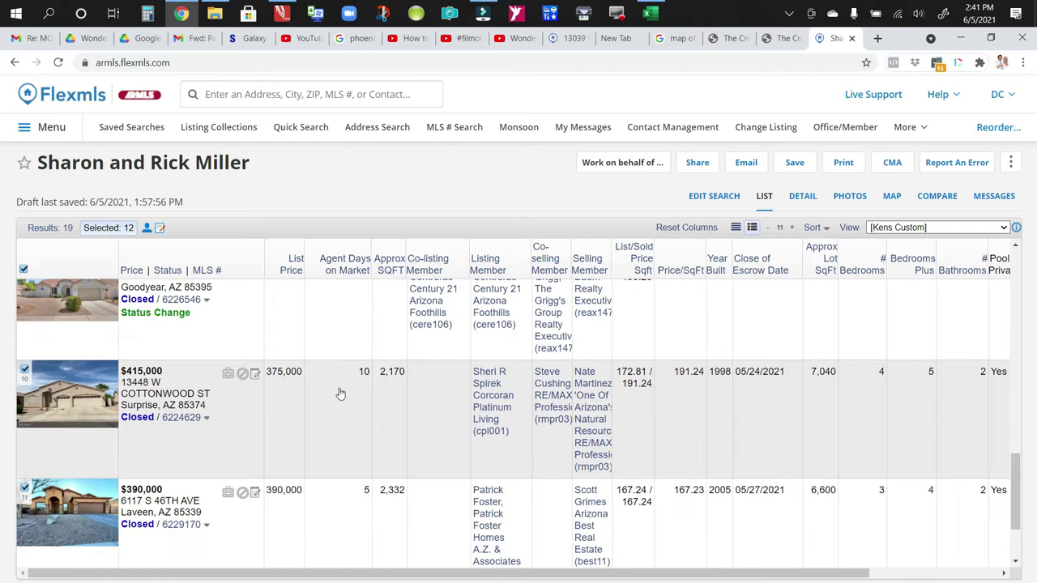
pyautogui.scroll(5, 338, 389)
pyautogui.scroll(10, 336, 383)
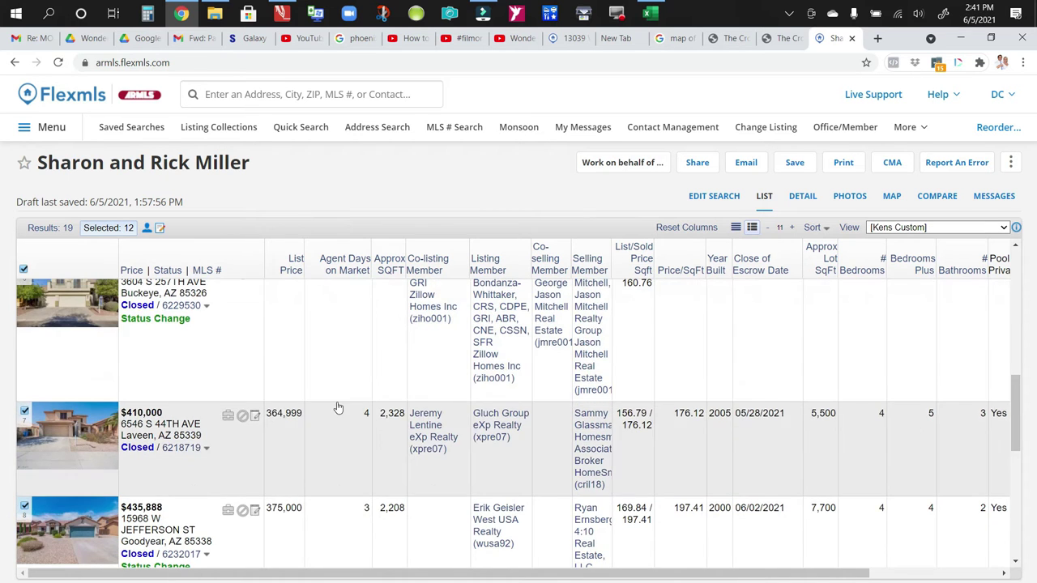
pyautogui.scroll(3, 340, 406)
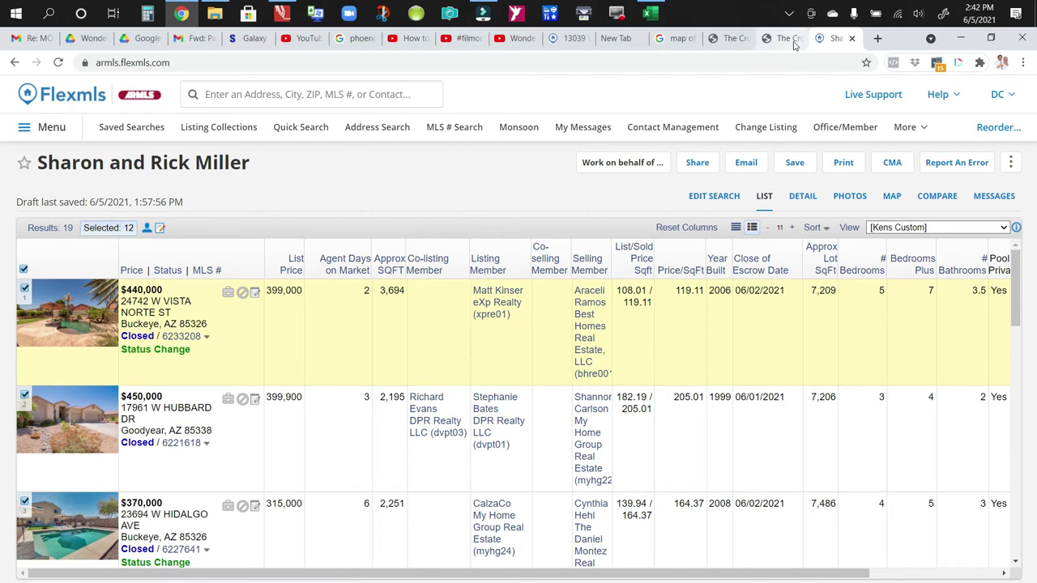
# Step: Switch to the Cromford Report's Closings over List Price dashboard and review its dwelling type, city, zip and closing year filters
pyautogui.click(729, 40)
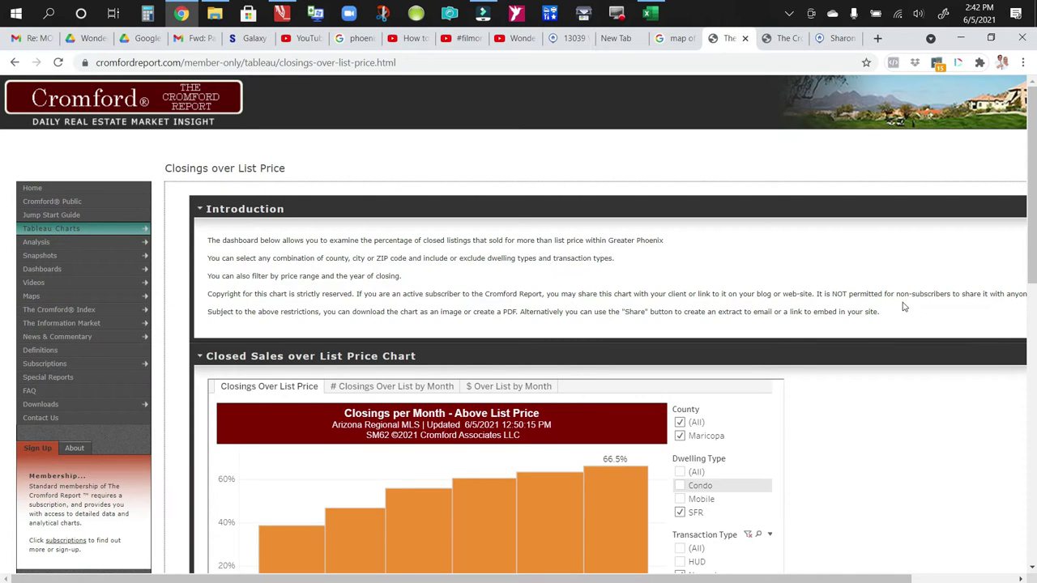
pyautogui.scroll(-3, 891, 302)
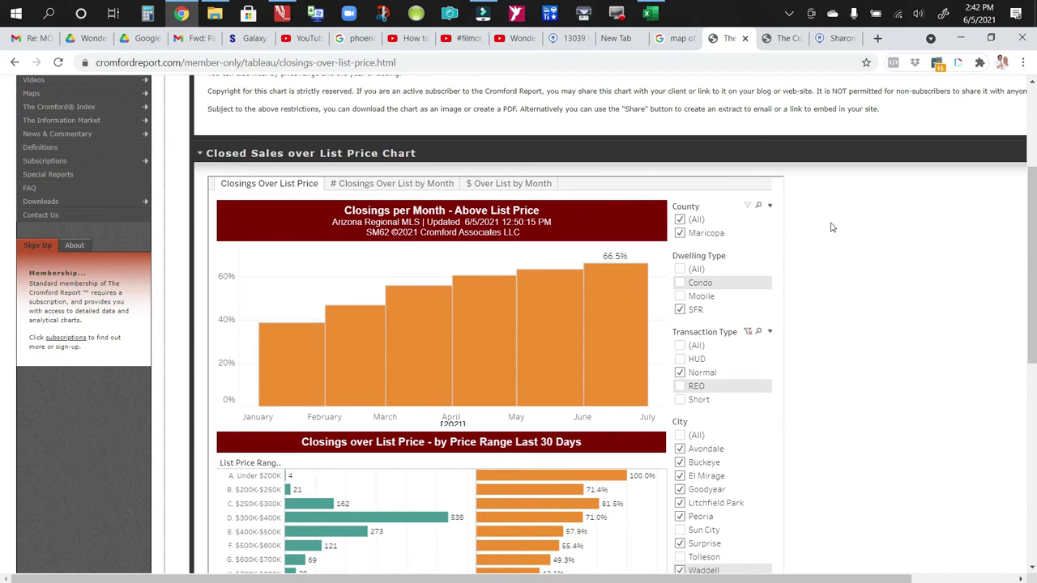
pyautogui.scroll(-3, 886, 280)
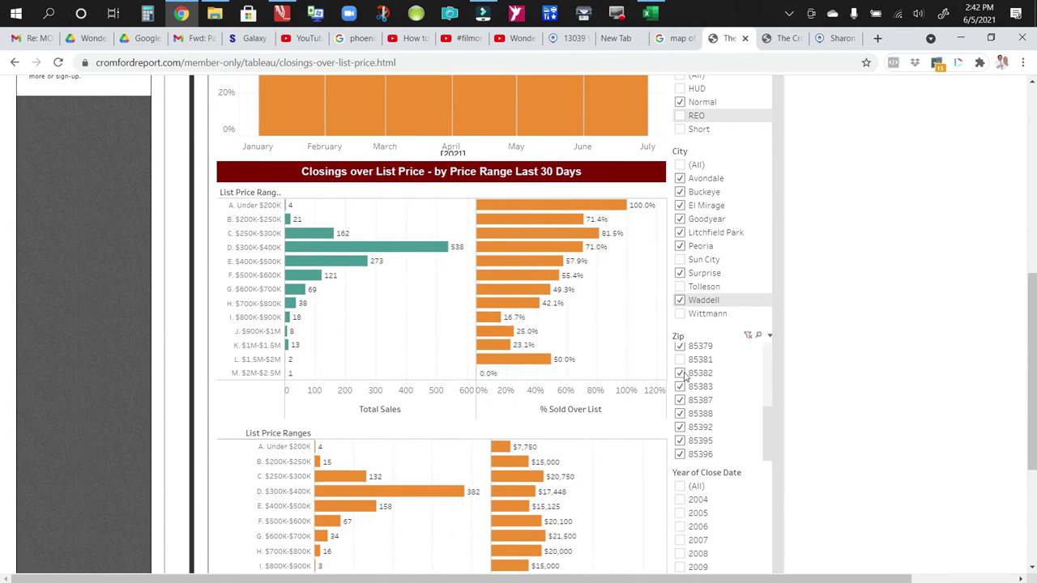
pyautogui.scroll(-2, 913, 346)
pyautogui.scroll(-1, 913, 346)
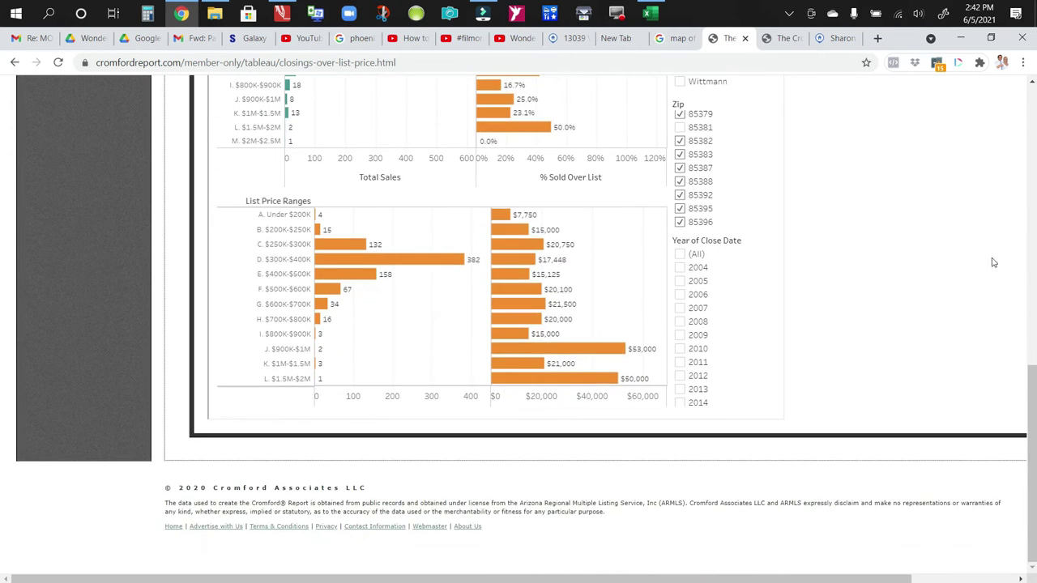
pyautogui.scroll(3, 931, 247)
pyautogui.scroll(2, 691, 372)
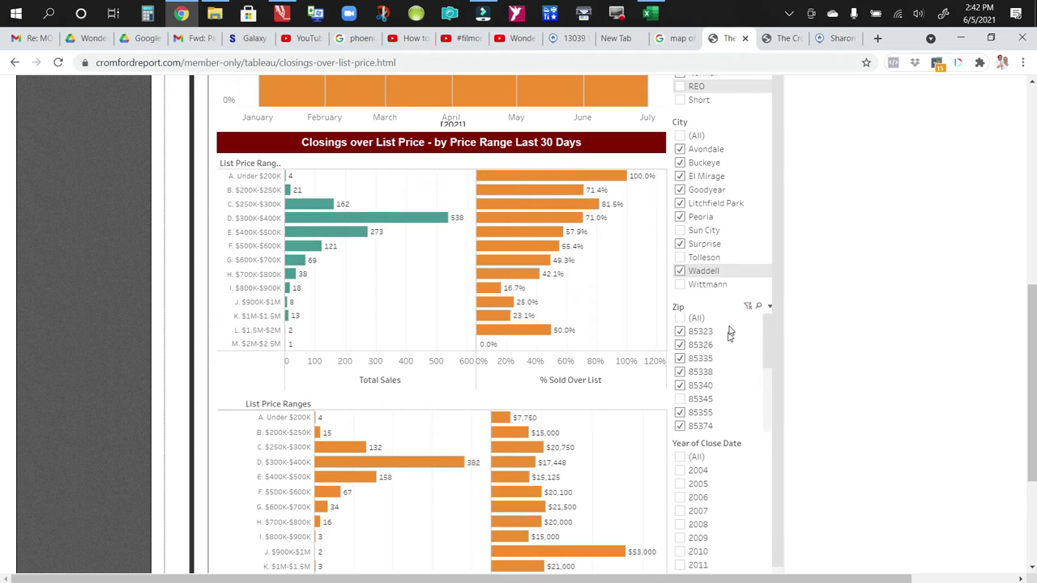
pyautogui.scroll(3, 672, 347)
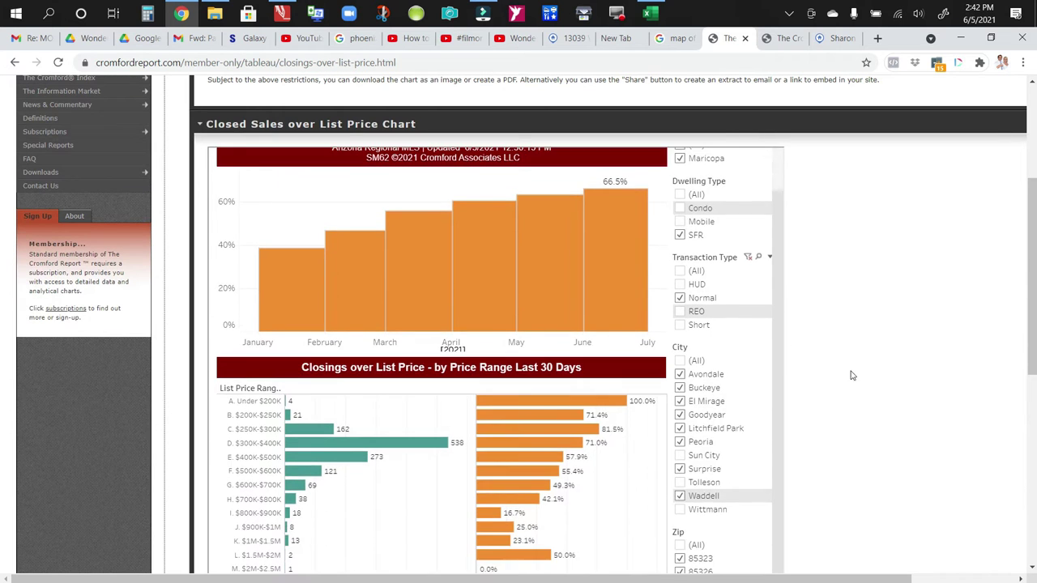
# Step: Review the dashboard's charts by list price range, including the number closed and median amount over asking price
pyautogui.scroll(-5, 851, 370)
pyautogui.scroll(1, 943, 281)
pyautogui.scroll(-2, 944, 281)
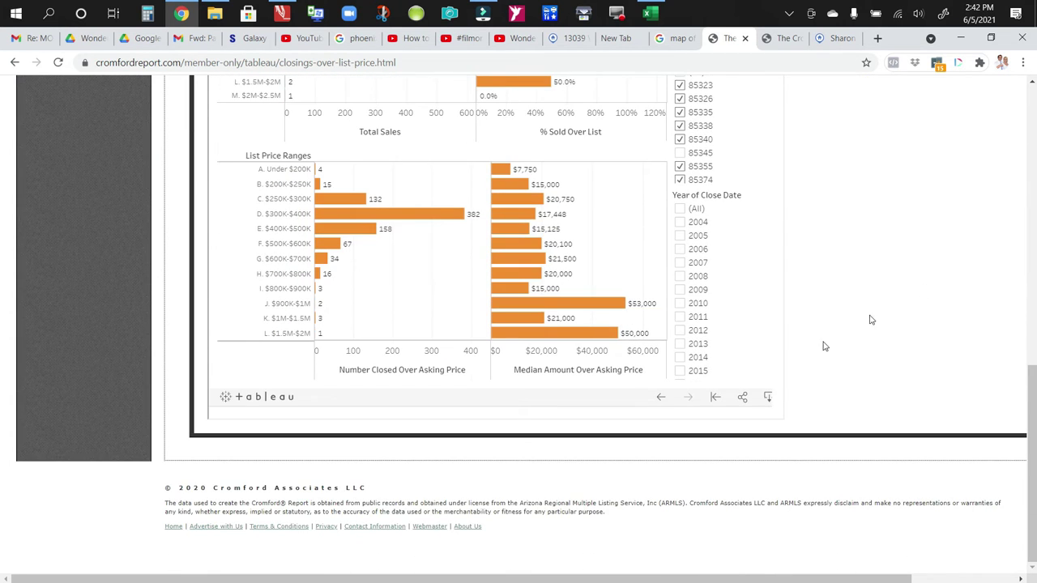
pyautogui.scroll(3, 939, 267)
pyautogui.scroll(2, 935, 317)
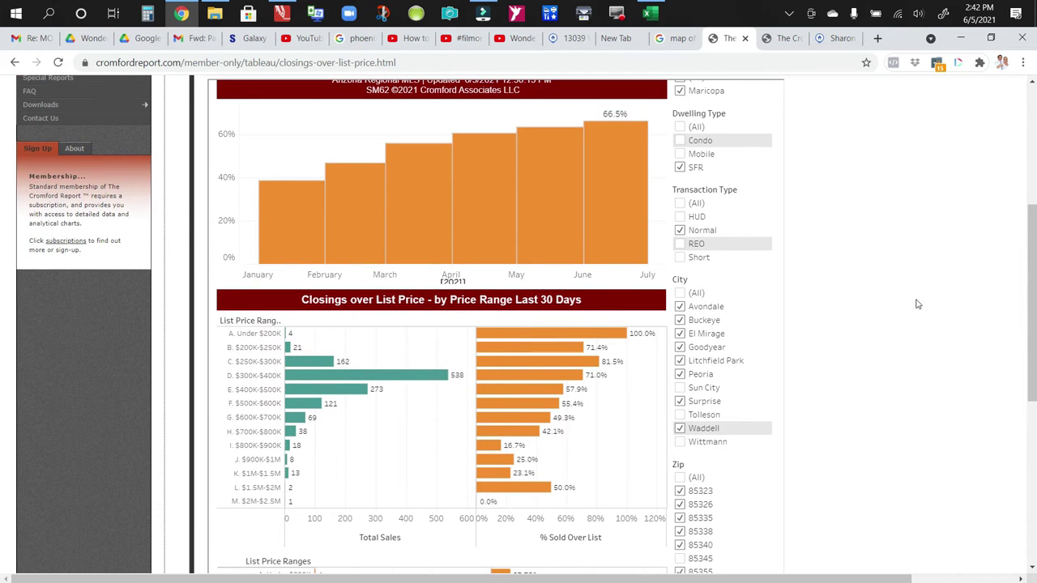
pyautogui.scroll(-1, 887, 276)
pyautogui.scroll(1, 888, 270)
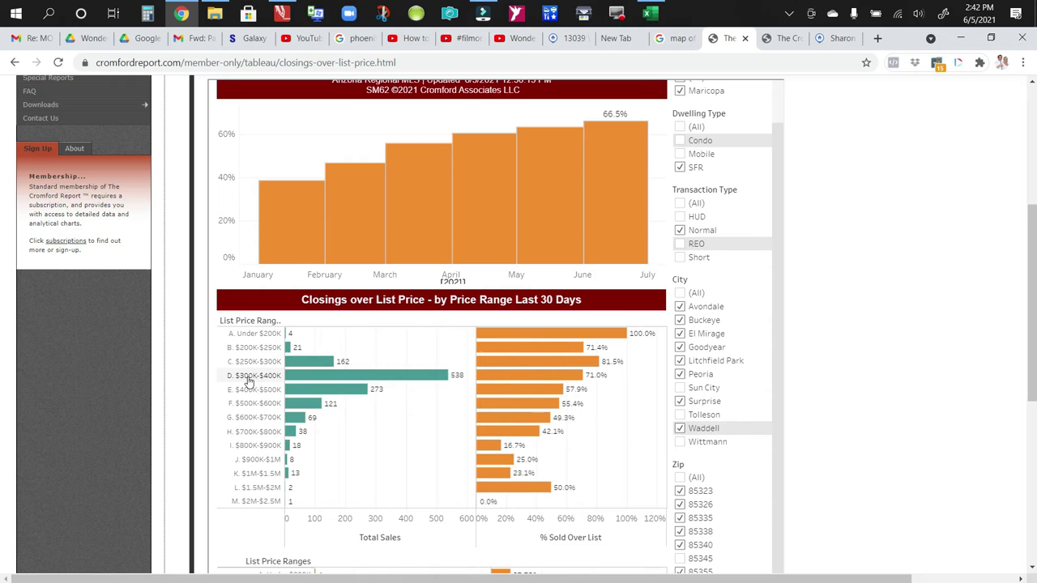
# Step: Inspect the details of the 2021 monthly above-list closings and the $300K-$400K range's sales and percent sold over list
pyautogui.moveTo(304, 379)
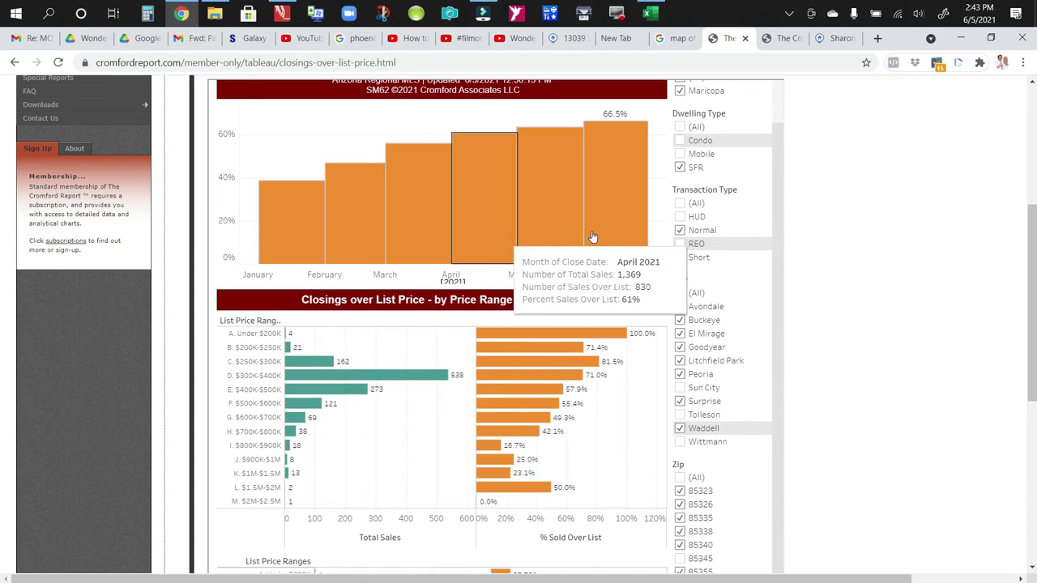
pyautogui.moveTo(619, 232)
pyautogui.moveTo(283, 238)
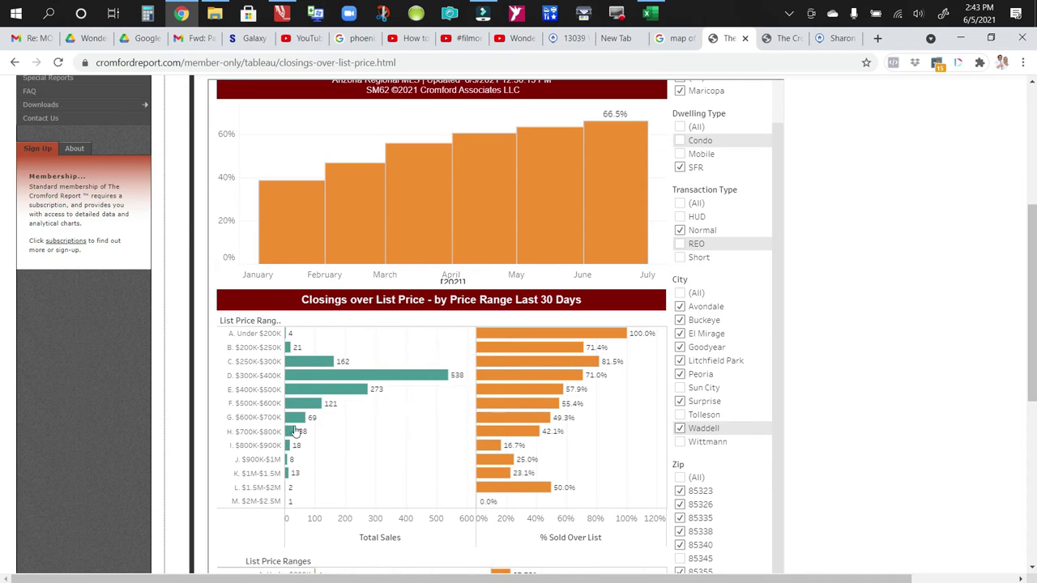
pyautogui.moveTo(350, 212)
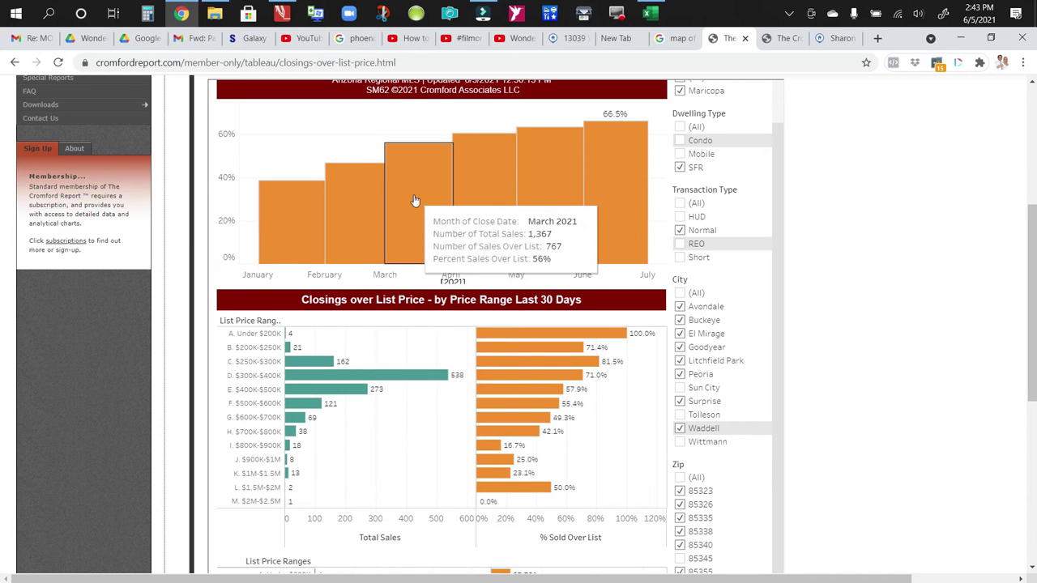
pyautogui.moveTo(610, 155)
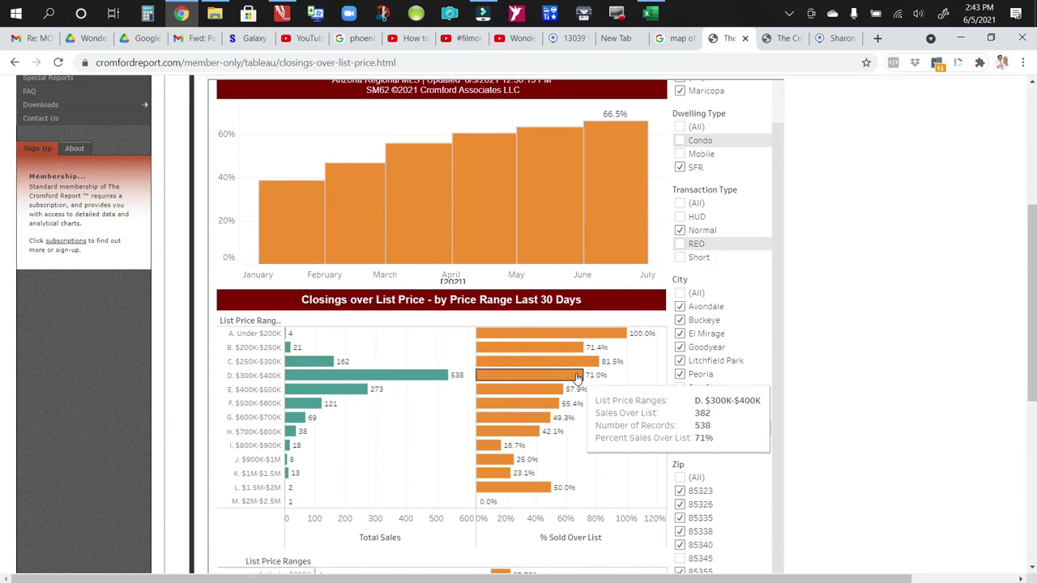
pyautogui.moveTo(433, 377)
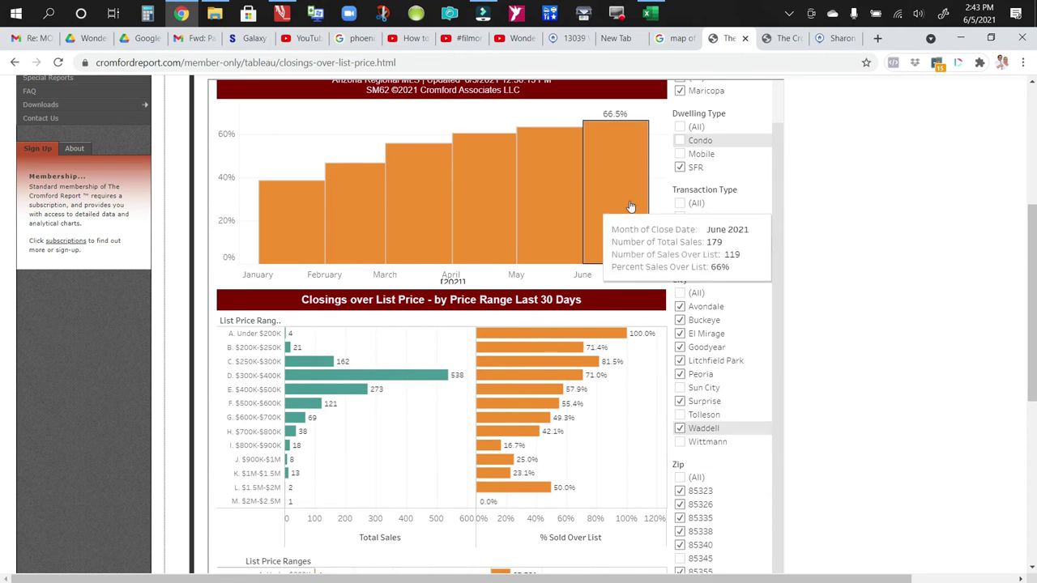
# Step: Inspect the $300K-$400K range's number closed over asking price and its median amount over asking price
pyautogui.scroll(-3, 867, 316)
pyautogui.scroll(-1, 883, 310)
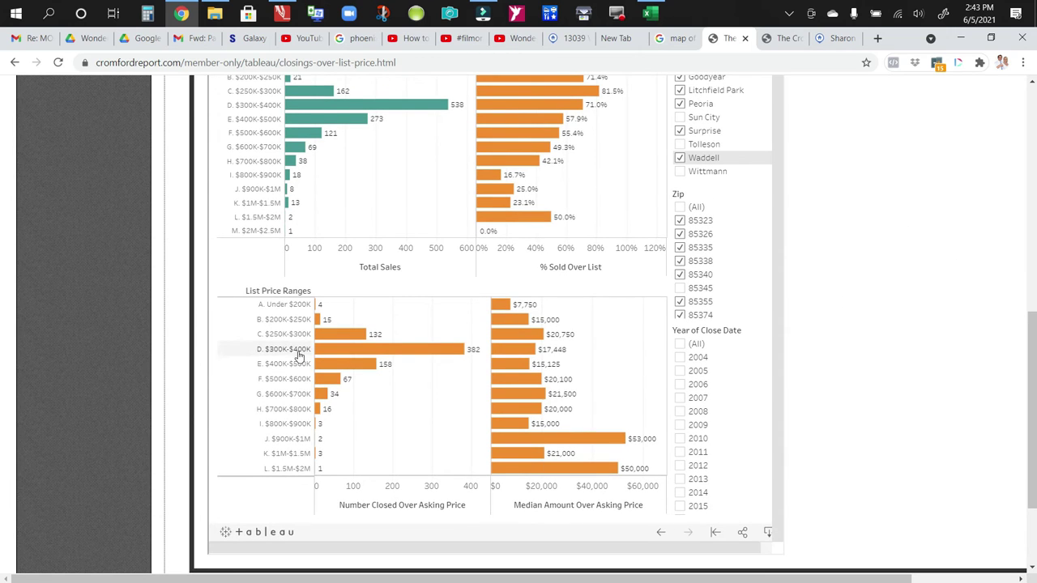
pyautogui.moveTo(345, 355)
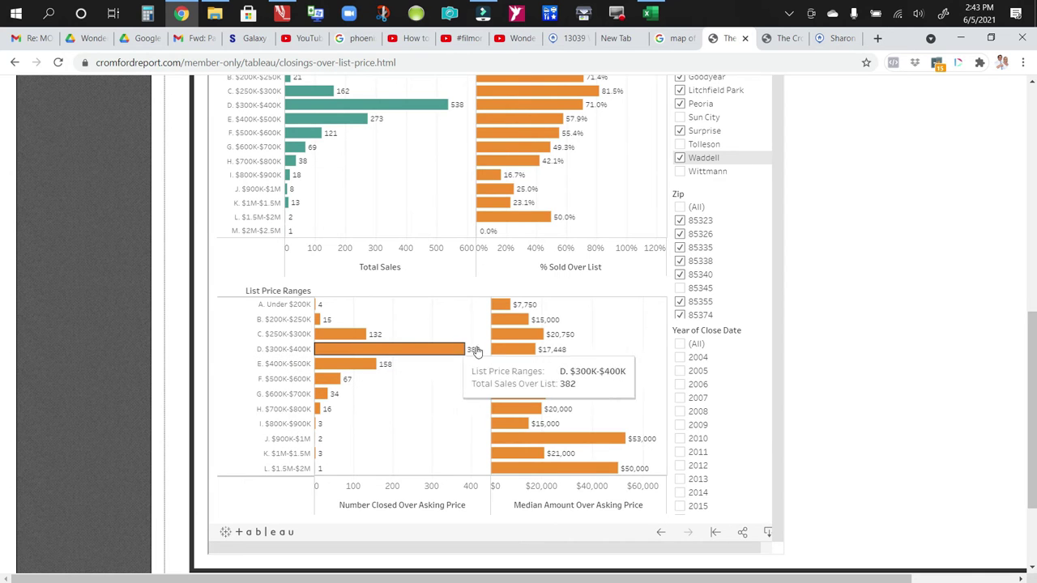
pyautogui.moveTo(490, 356)
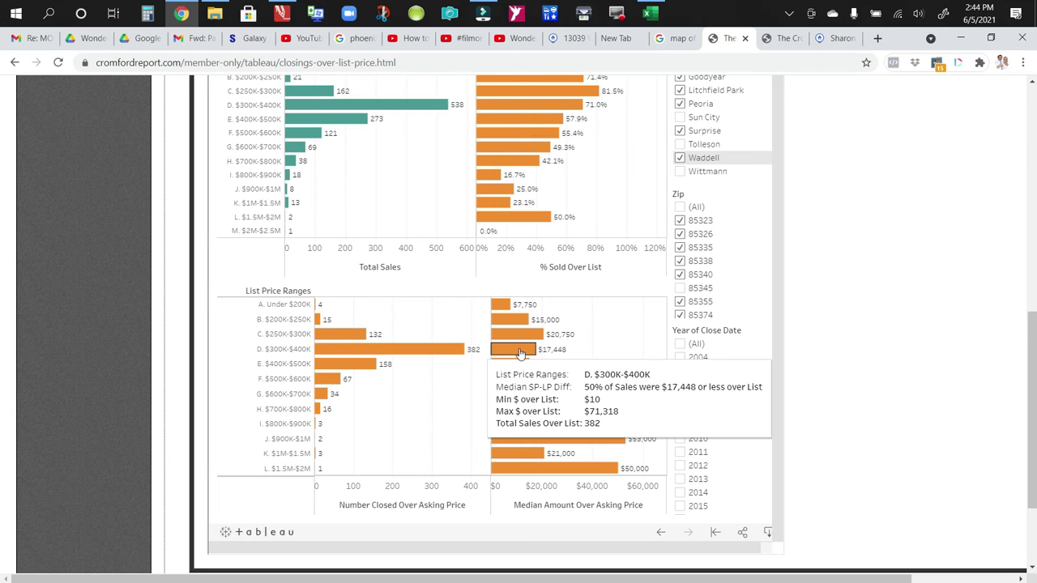
pyautogui.scroll(4, 843, 288)
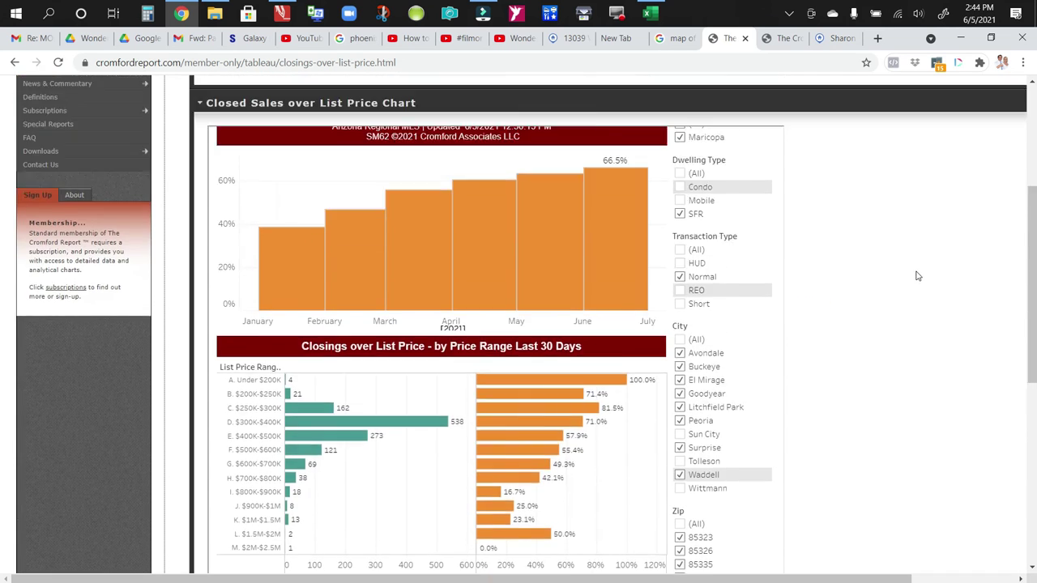
pyautogui.scroll(3, 918, 277)
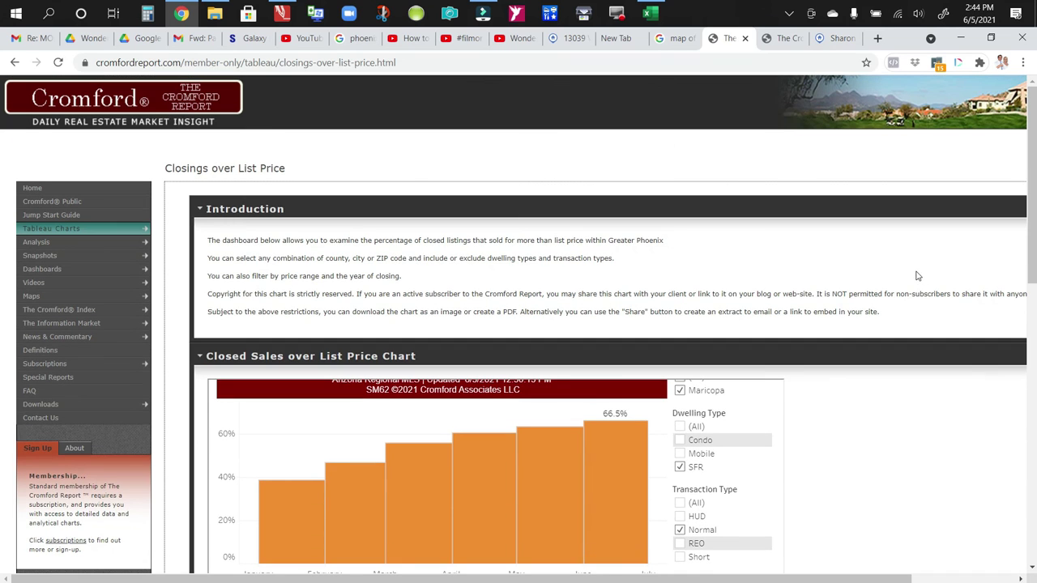
# Step: Switch to the Flexmls closed listings for a brief look and return to the Cromford Report's Closings over List Price dashboard
pyautogui.click(773, 38)
pyautogui.click(834, 38)
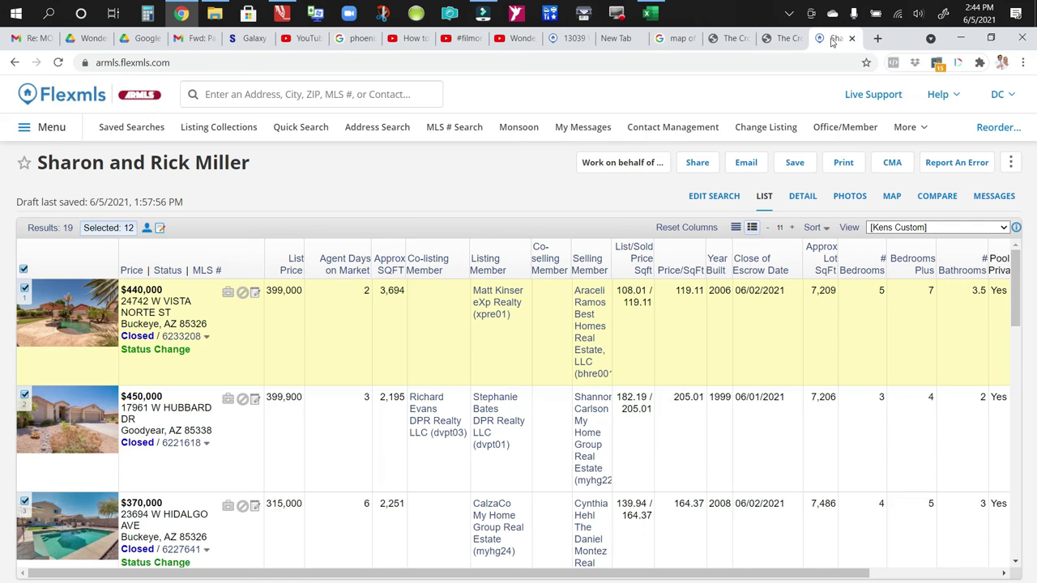
pyautogui.click(727, 39)
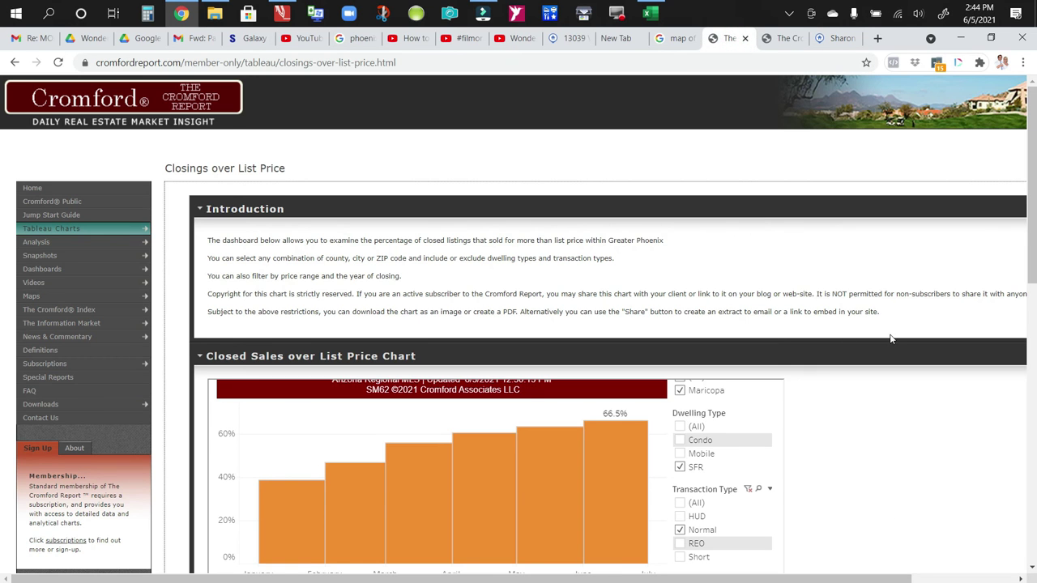
# Step: Review the dashboard's 2021 monthly closings chart again, along with its price range breakdowns and city and zip filters
pyautogui.scroll(-2, 891, 339)
pyautogui.scroll(-2, 932, 370)
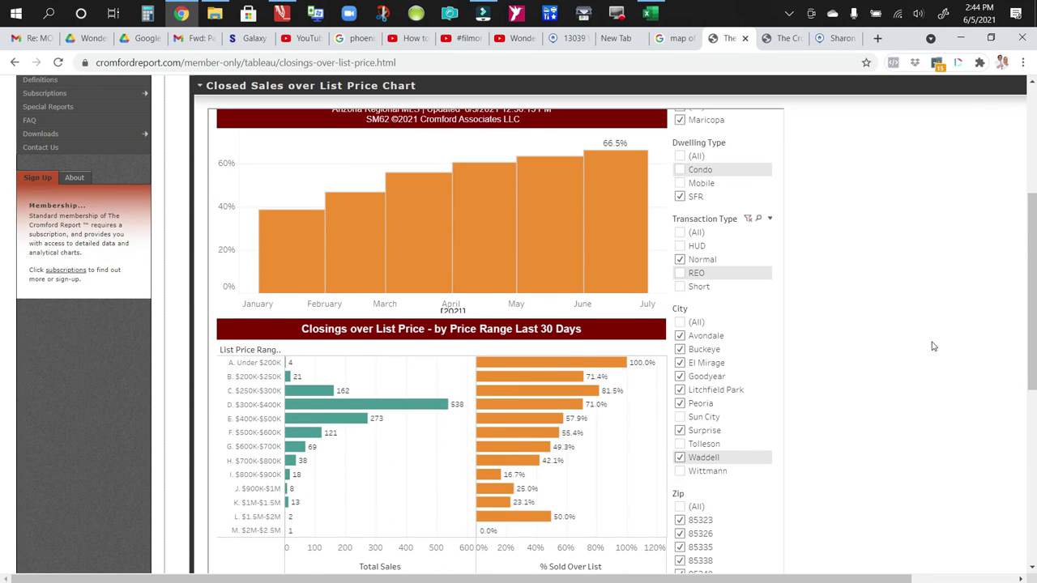
pyautogui.scroll(-3, 932, 344)
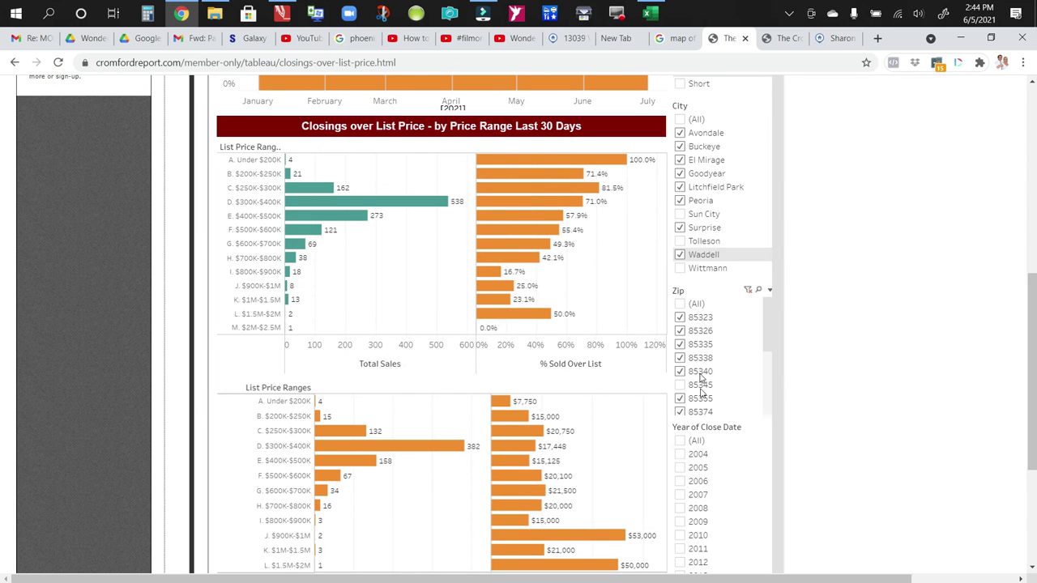
pyautogui.scroll(3, 891, 299)
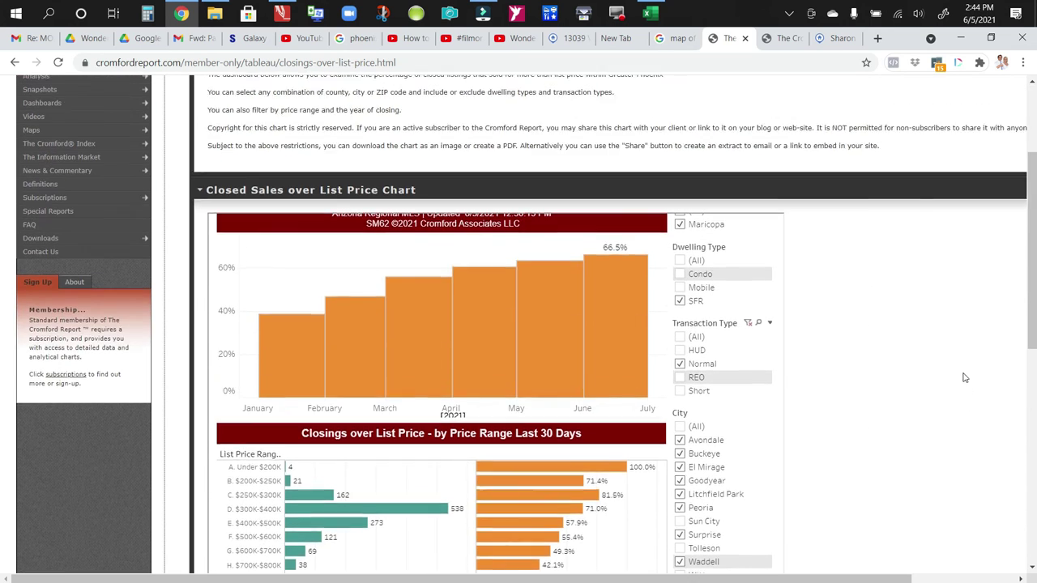
pyautogui.scroll(3, 964, 378)
pyautogui.scroll(-1, 879, 446)
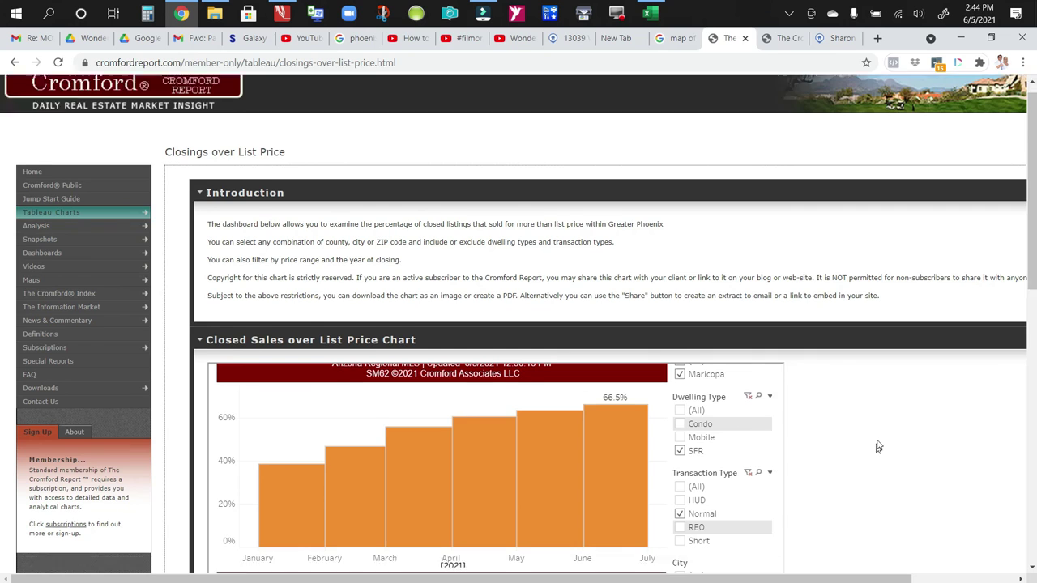
pyautogui.scroll(-2, 891, 421)
pyautogui.scroll(-1, 867, 454)
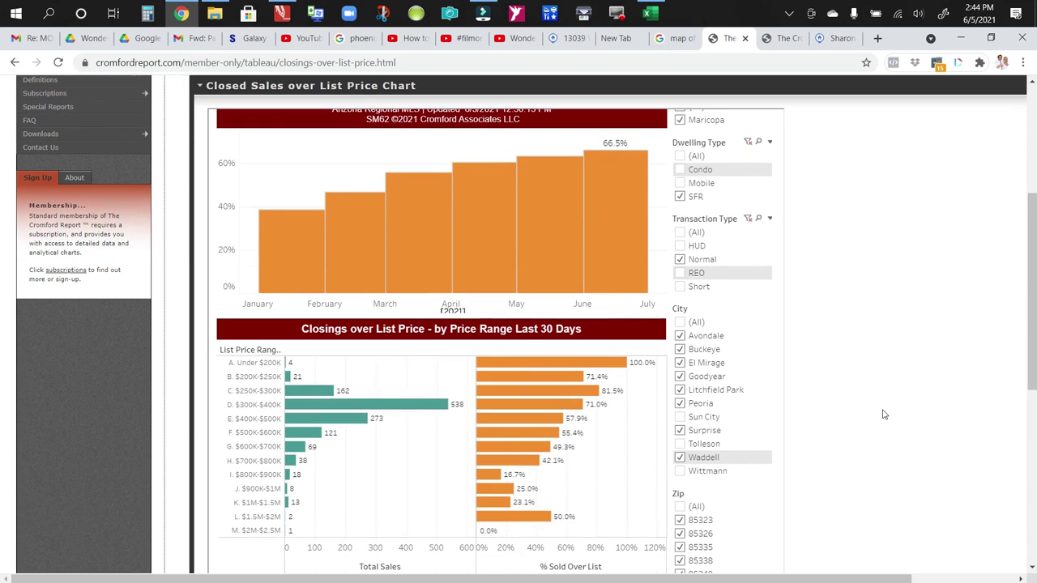
pyautogui.moveTo(621, 182)
pyautogui.scroll(4, 873, 281)
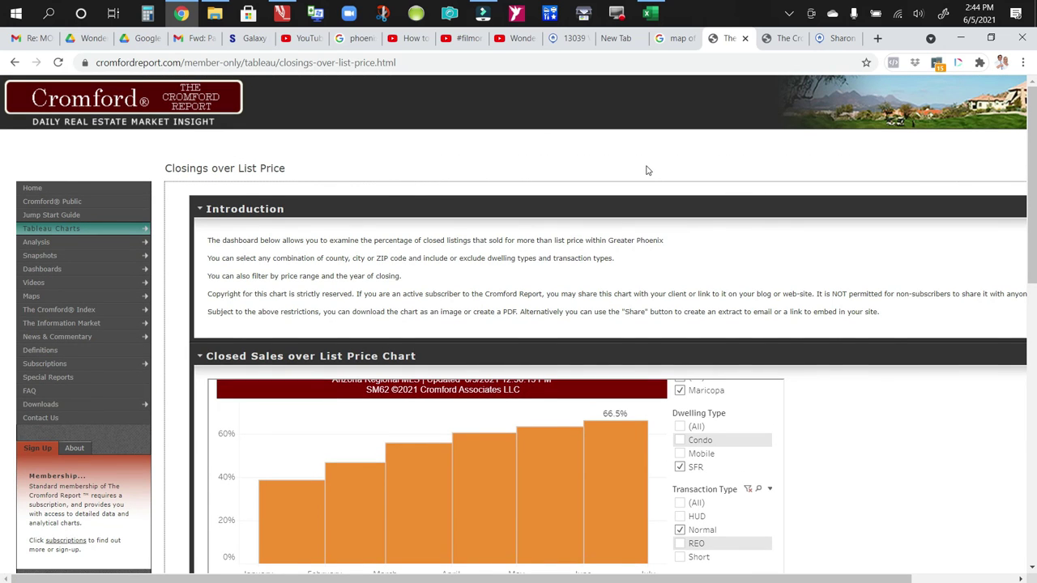